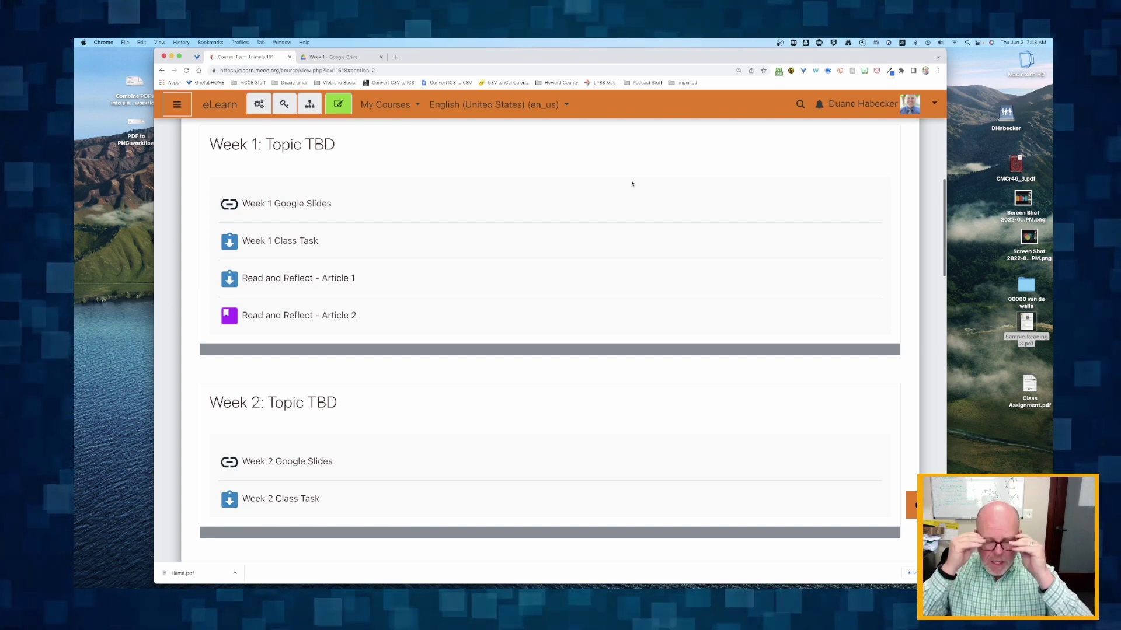
Step: Copy the anyone-with-the-link viewer link for Sample Reading 3.pdf from the Week 1 Drive folder
left_click(334, 58)
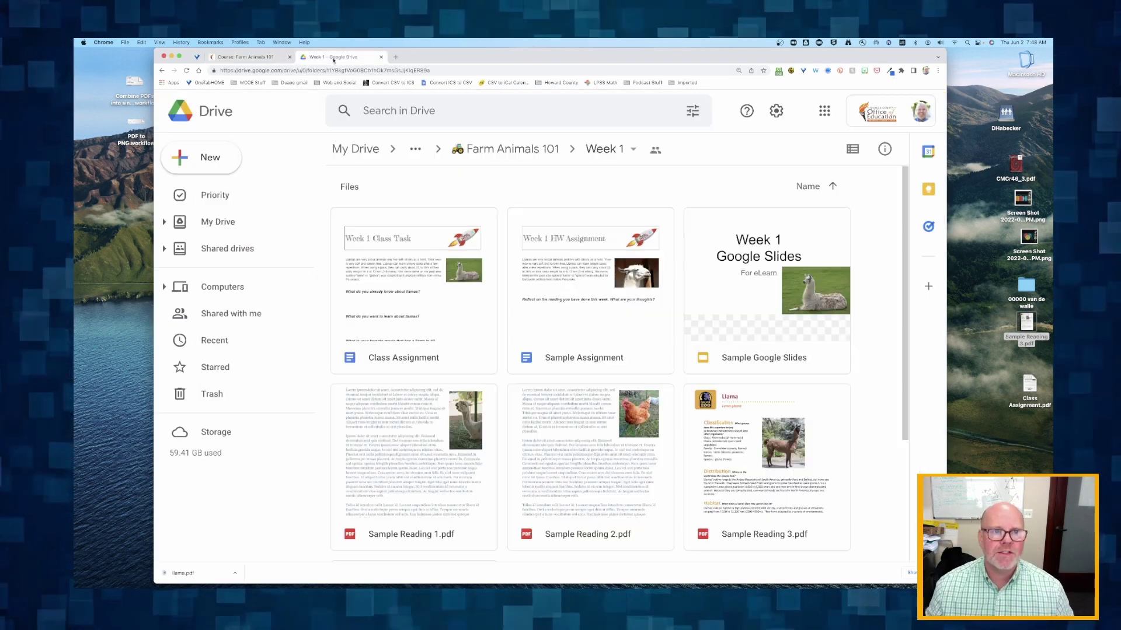
scroll(689, 426, "down", 3)
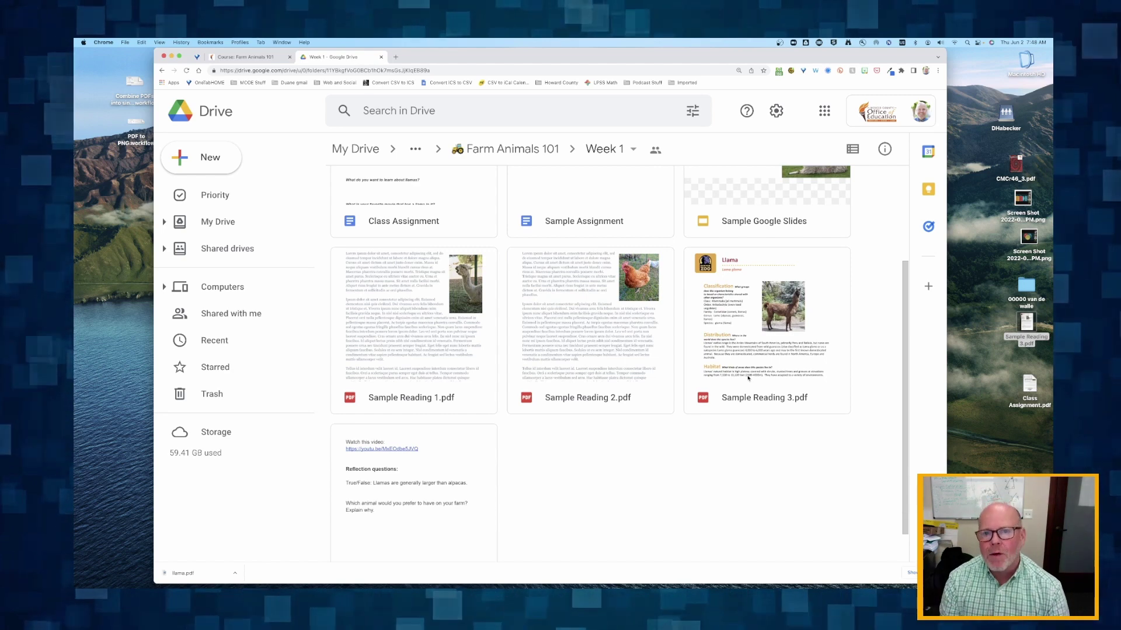
scroll(635, 285, "up", 3)
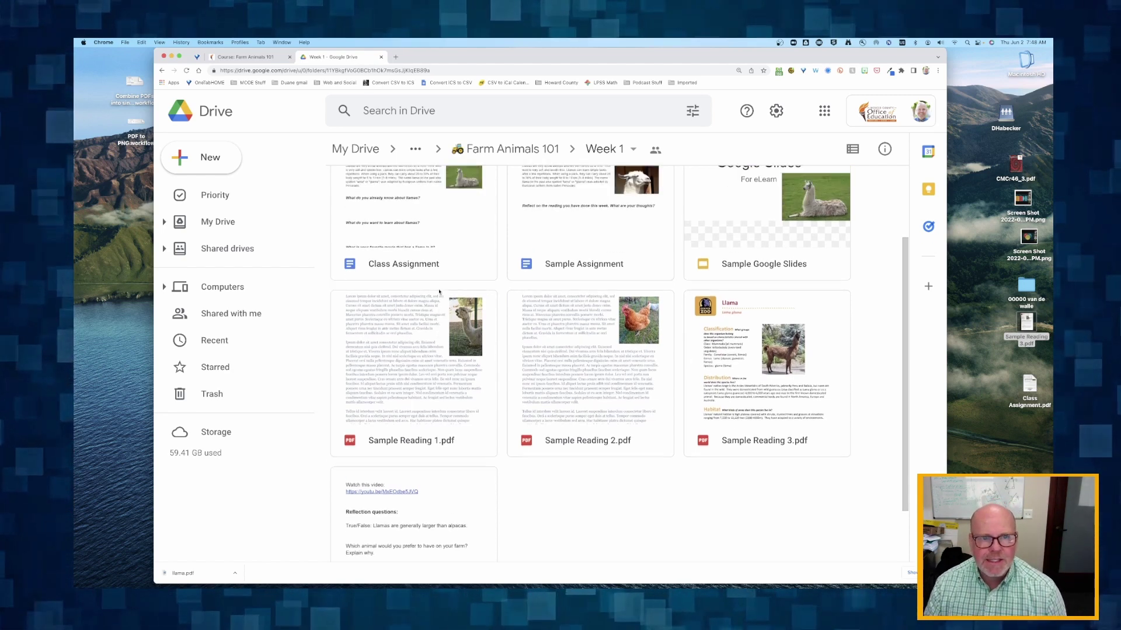
scroll(500, 369, "down", 2)
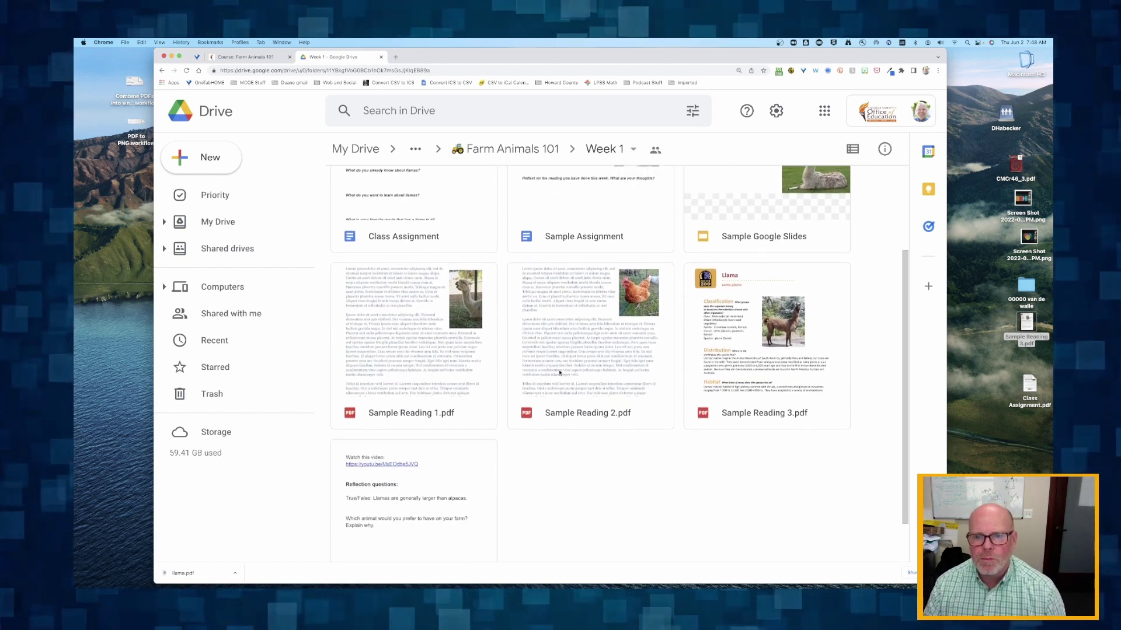
right_click(747, 344)
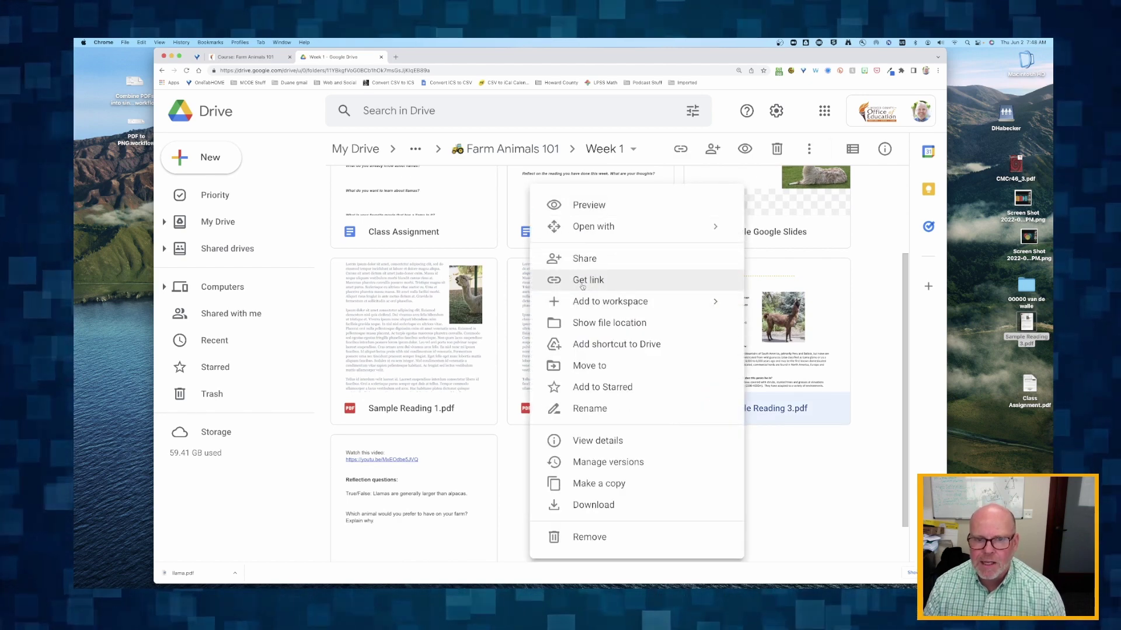
left_click(588, 316)
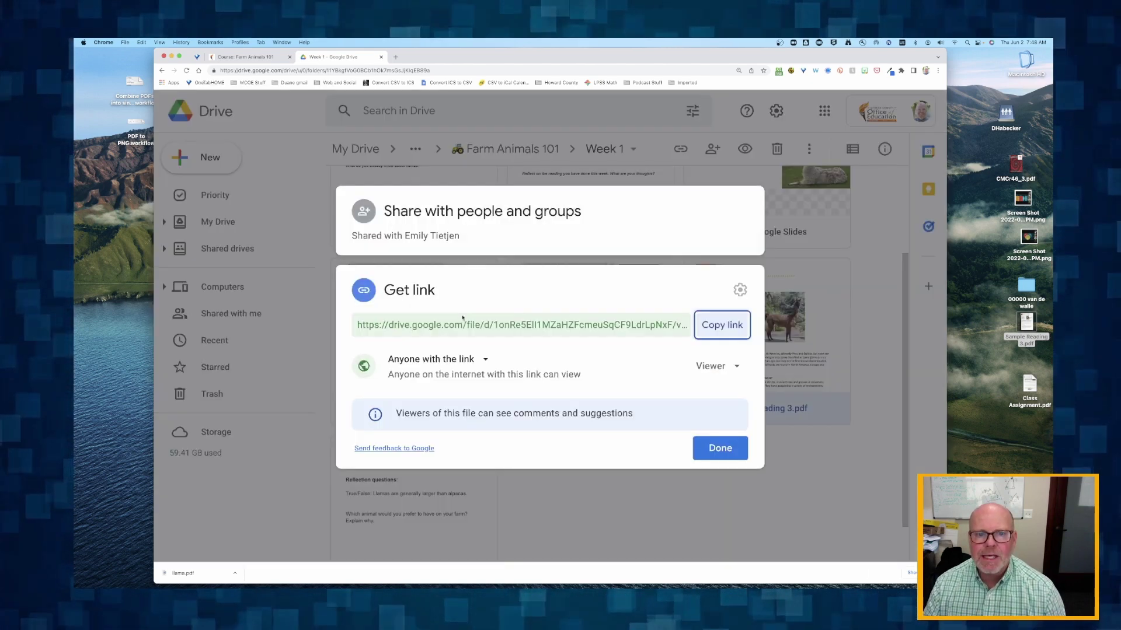
left_click(718, 326)
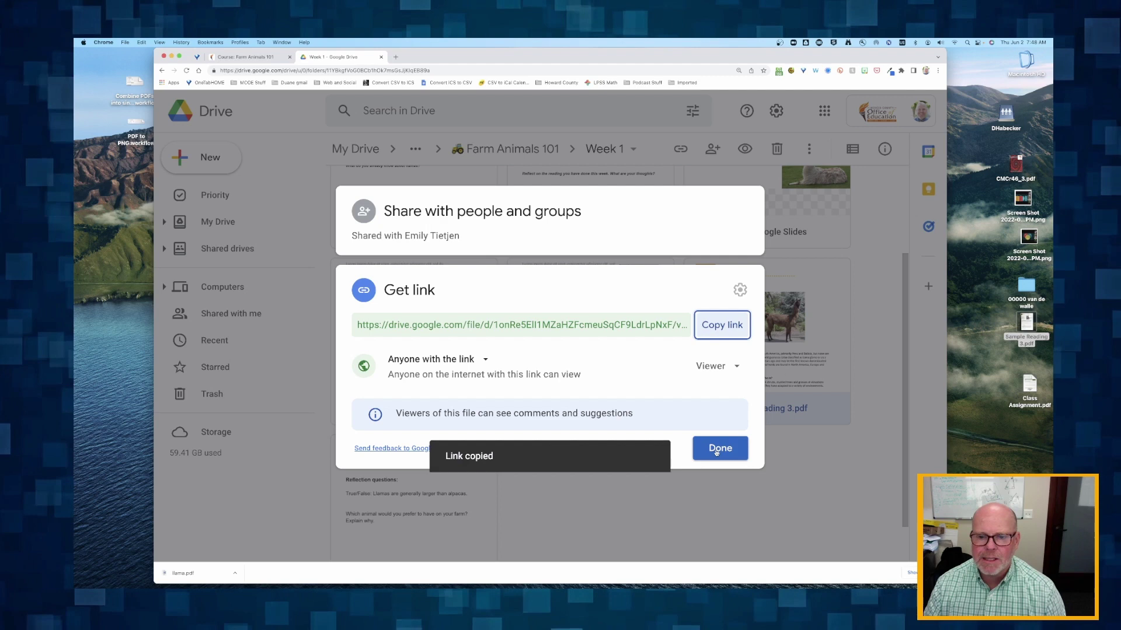
left_click(717, 450)
Step: Turn editing on for Farm Animals 101 and open the activity or resource chooser under Week 1
left_click(245, 56)
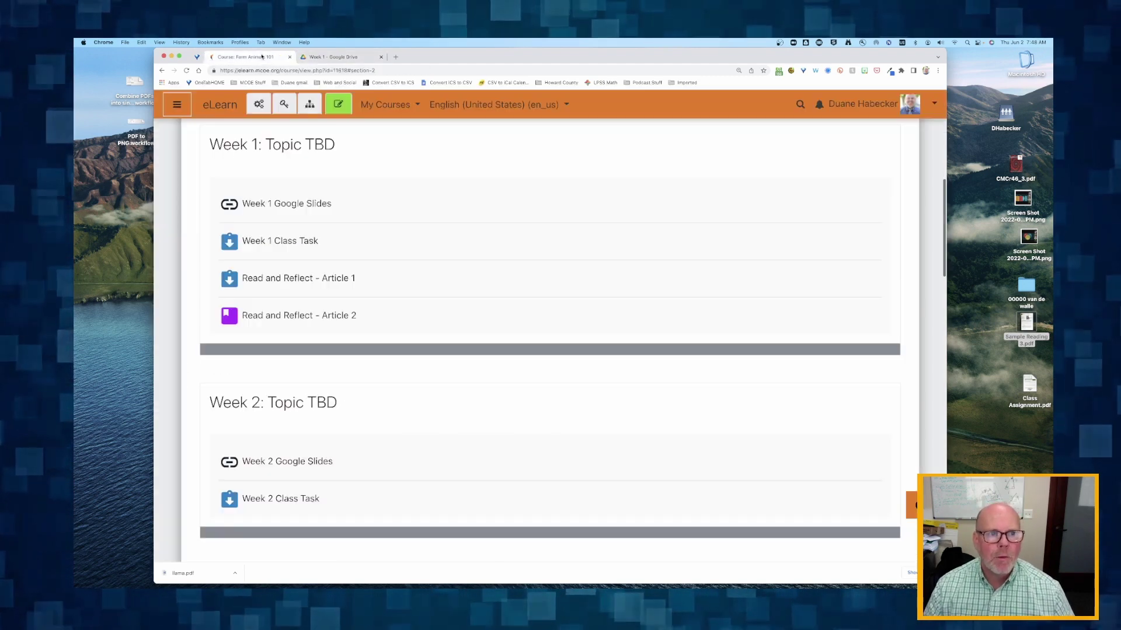
scroll(440, 294, "up", 2)
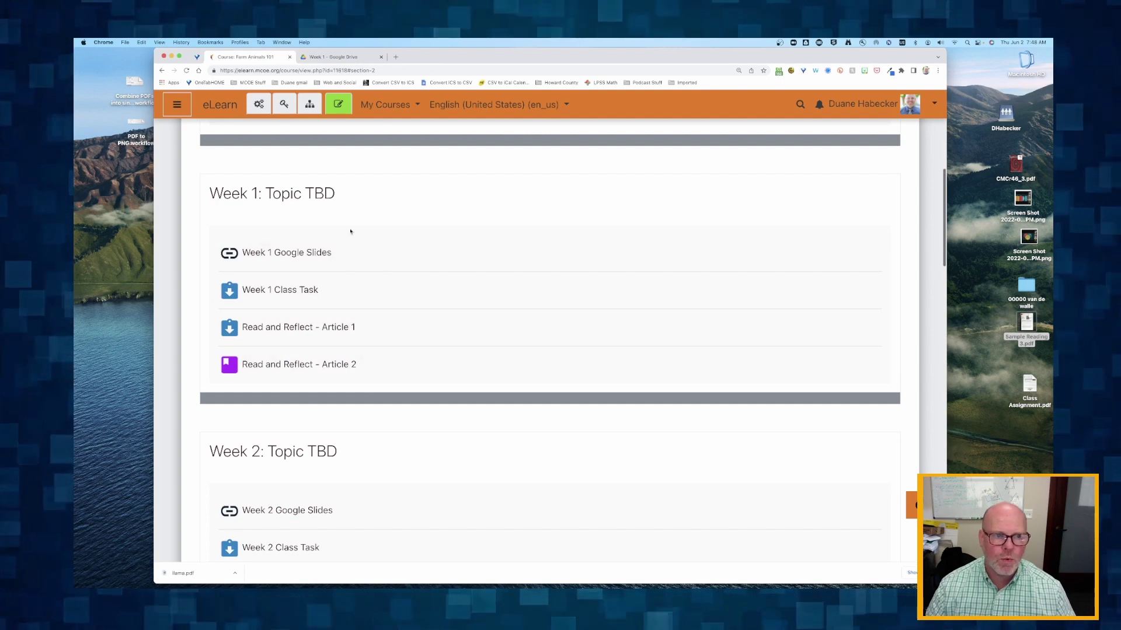
left_click(337, 105)
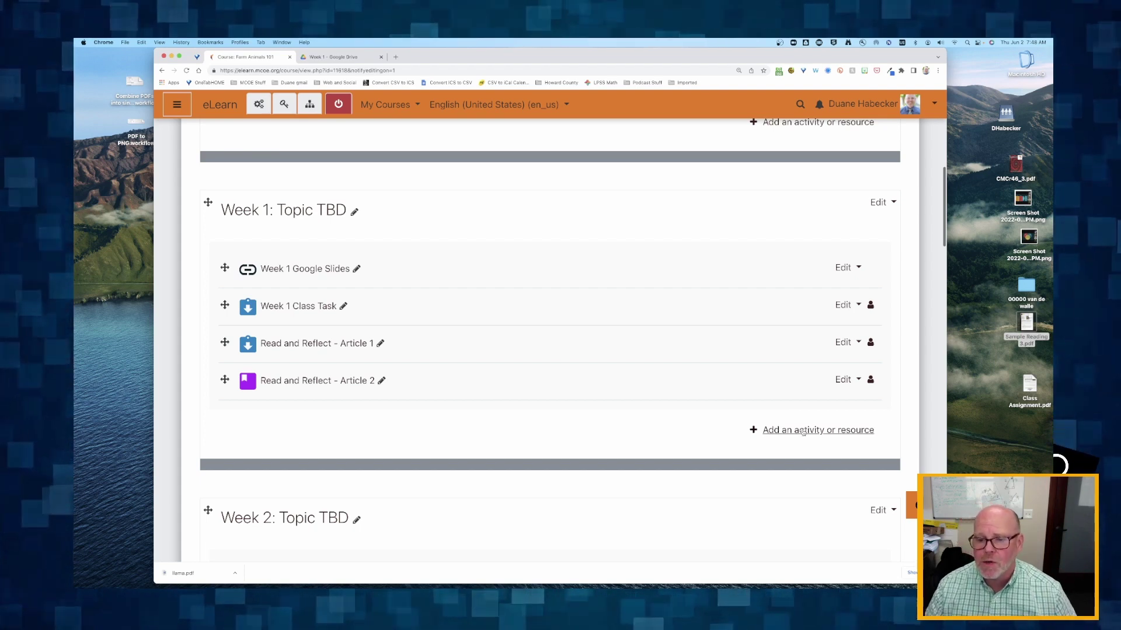
left_click(803, 432)
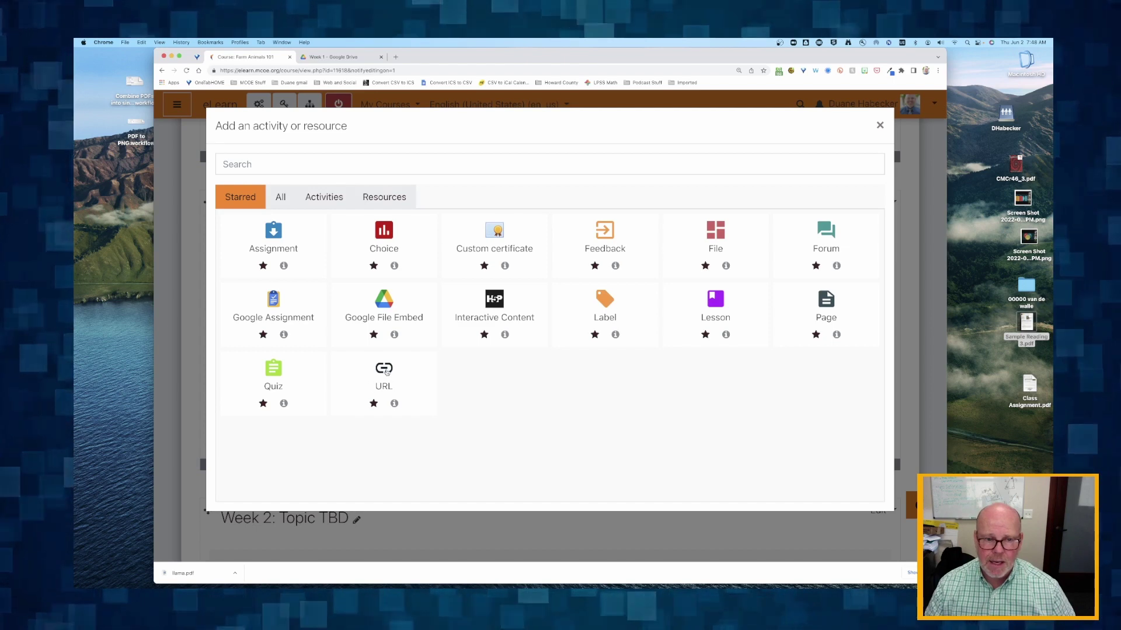
Step: Add a URL resource named 'Optional Reading - Llamas' with the pasted Google Drive PDF link
left_click(385, 370)
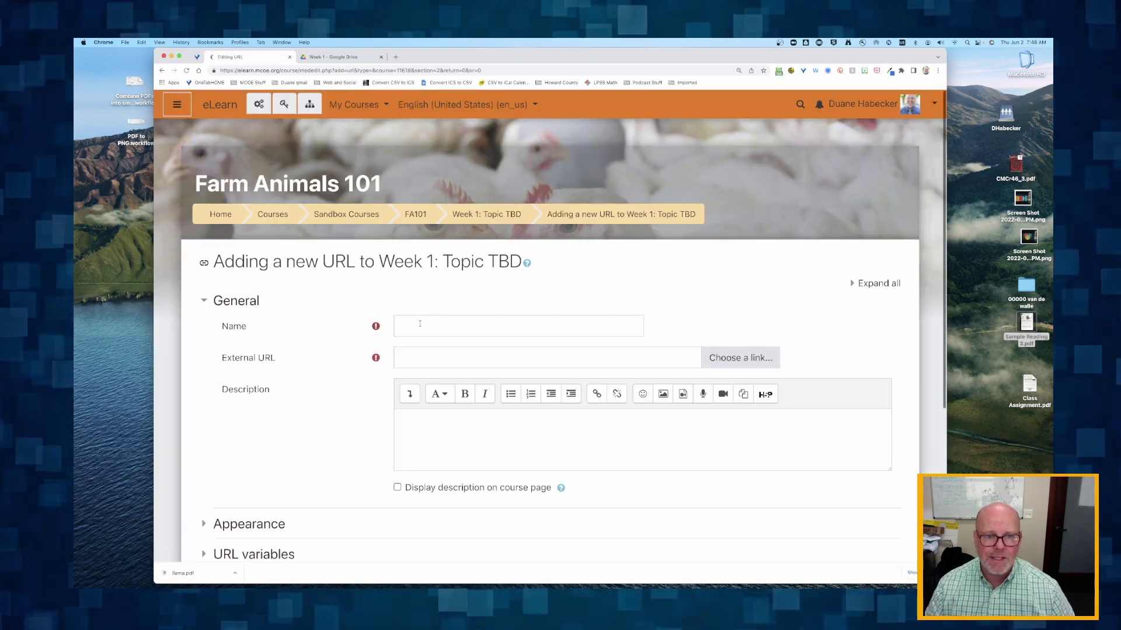
left_click(420, 324)
type("Op")
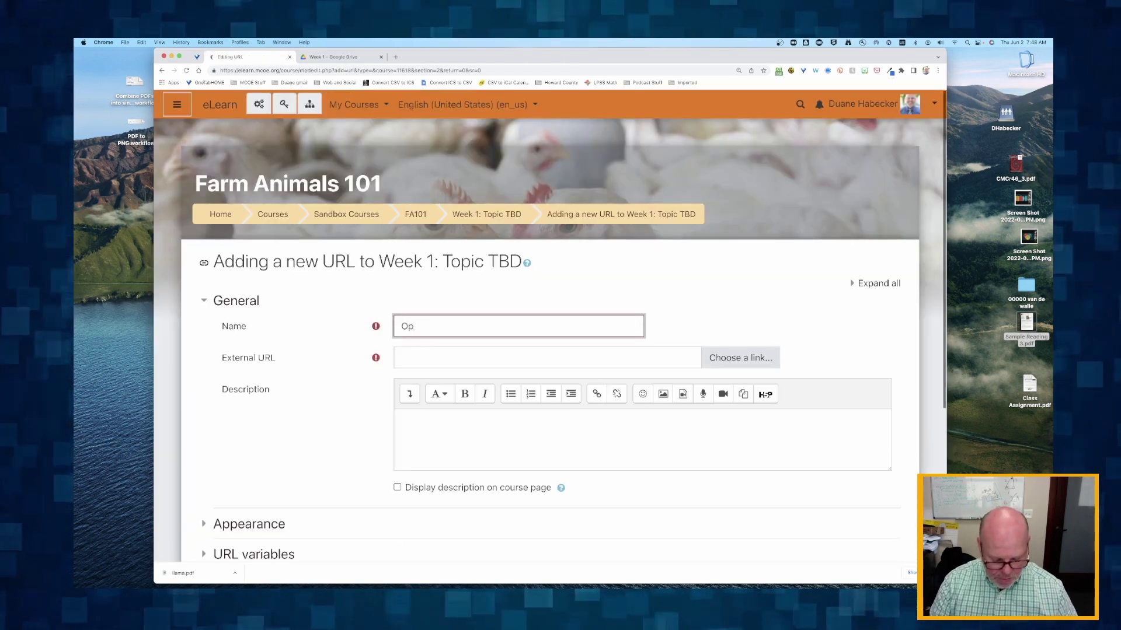
type("tical")
key("BackSpace")
key("BackSpace")
key("BackSpace")
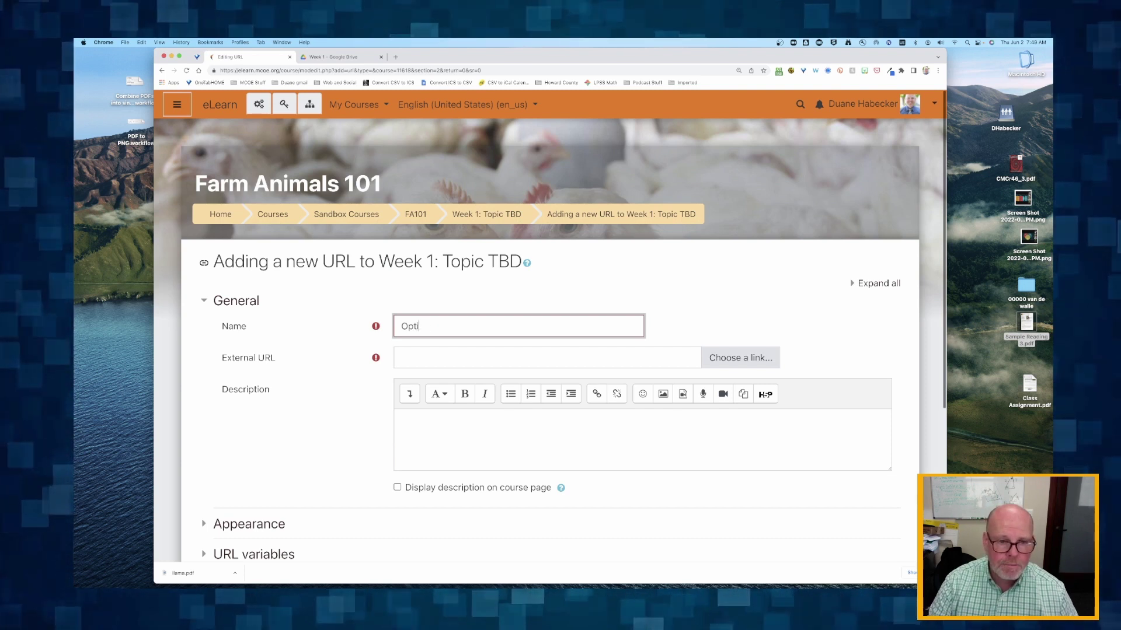
type("onal")
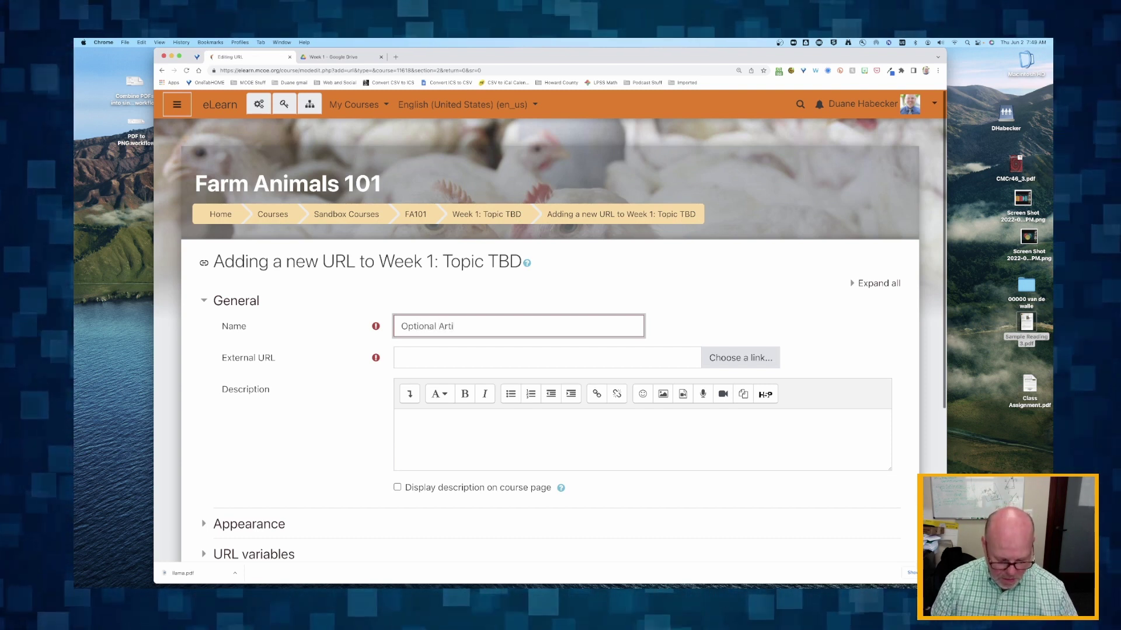
type(" Rea")
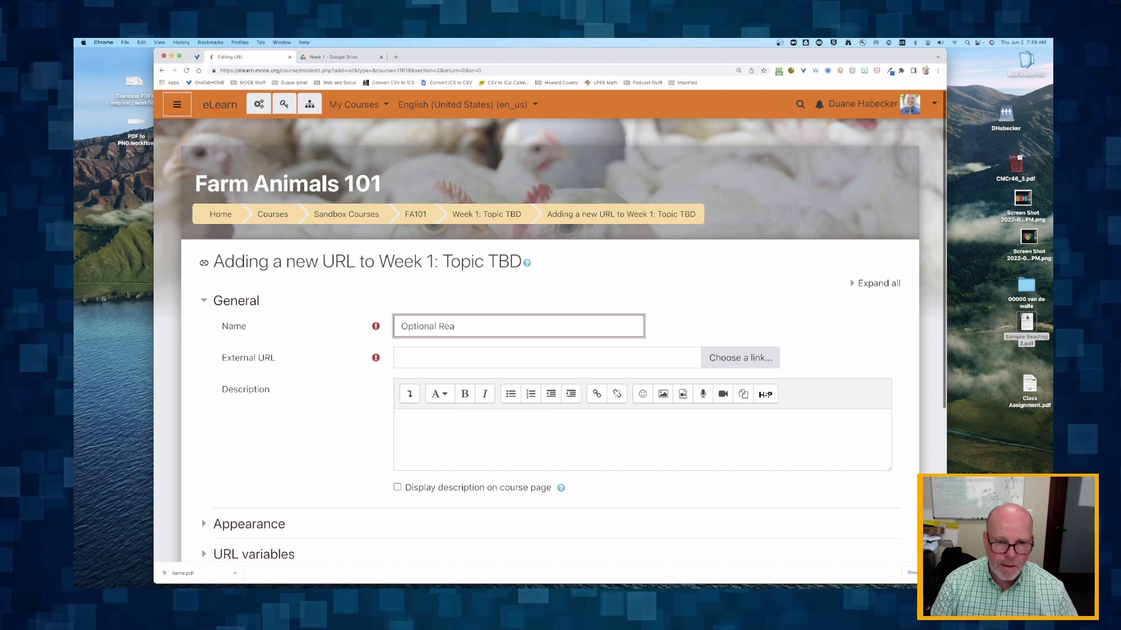
type("ding - Llams")
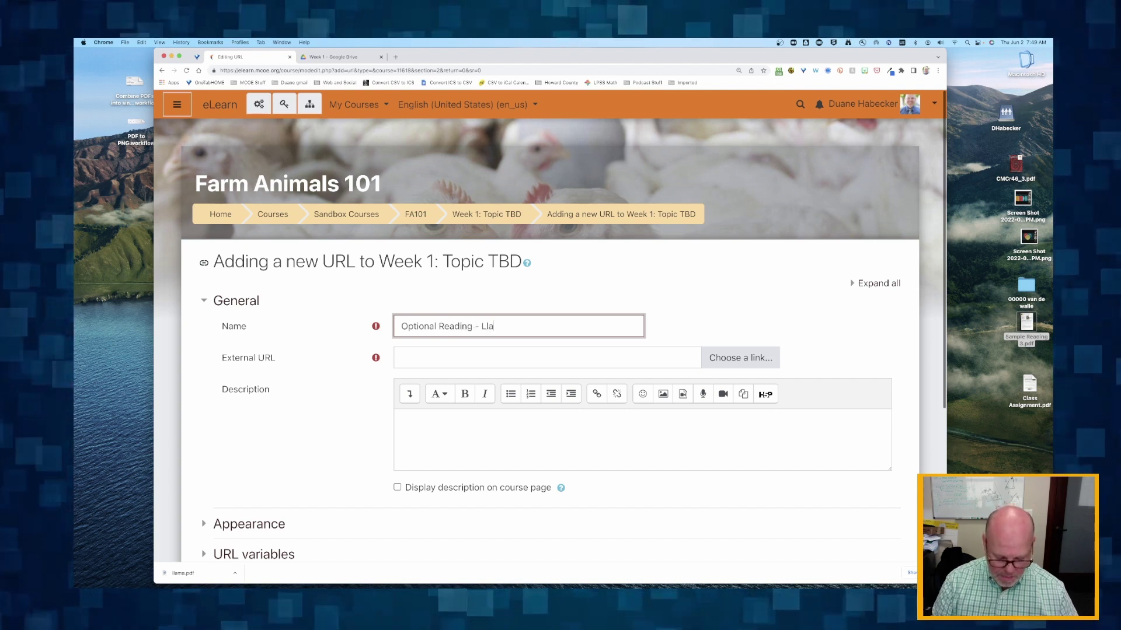
left_click(407, 353)
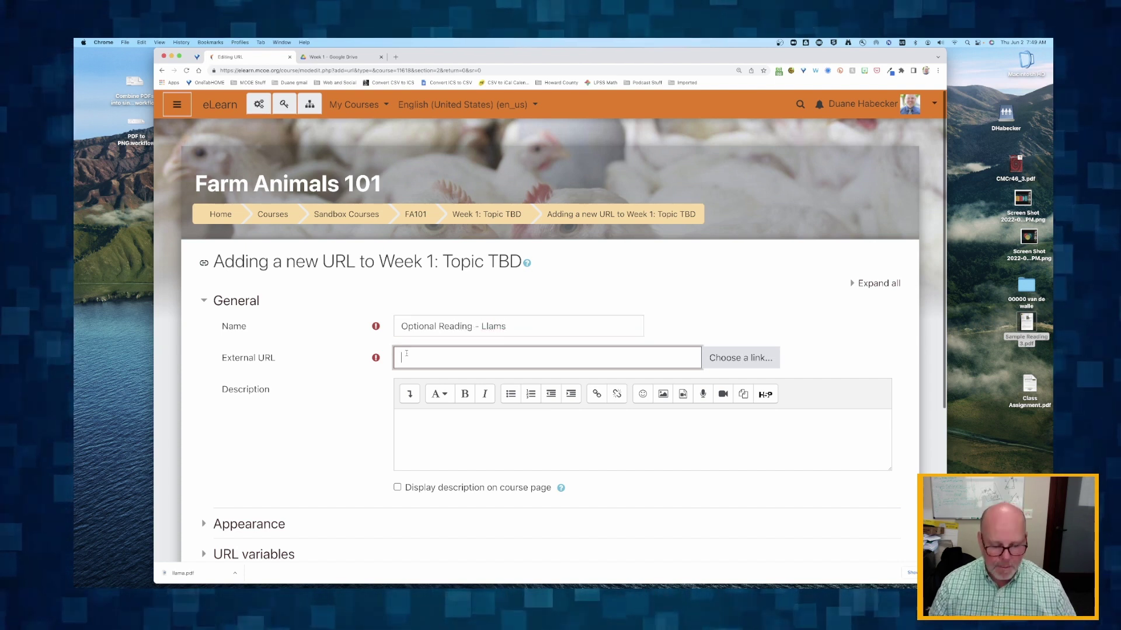
key("super+v")
left_click(501, 327)
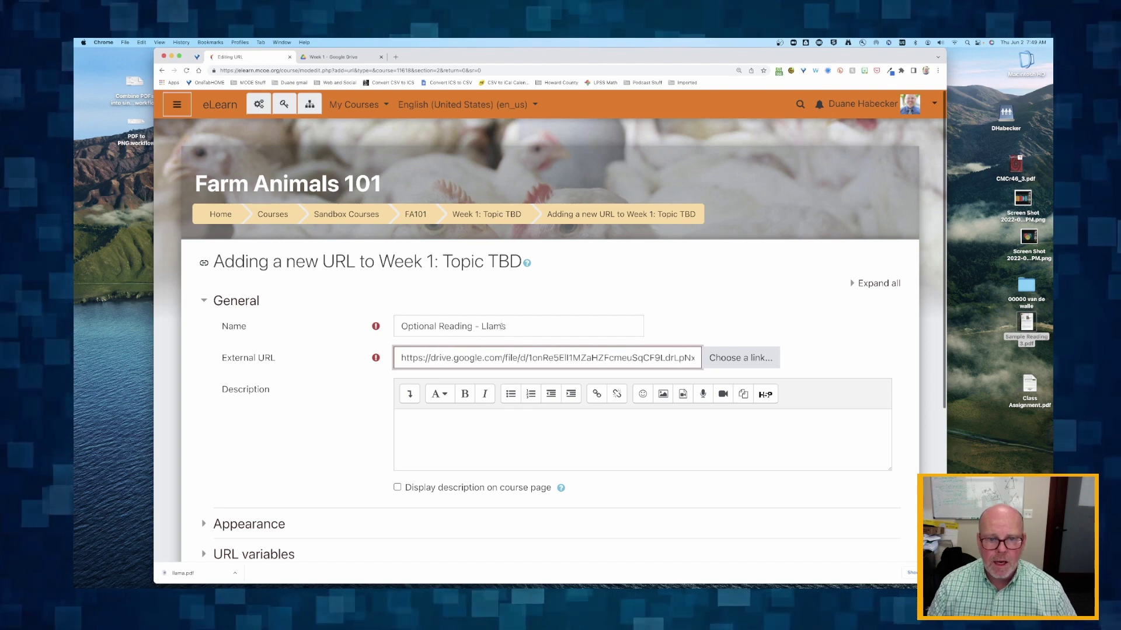
type("a")
left_click(403, 359)
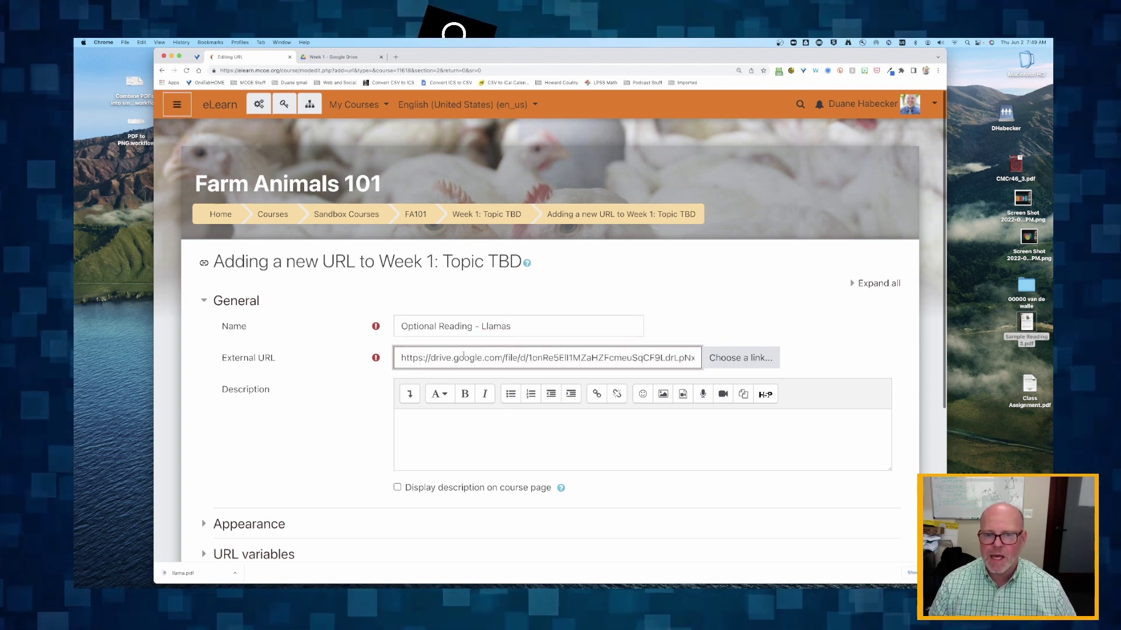
Step: Save the new URL resource and return to the course page
scroll(409, 371, "down", 3)
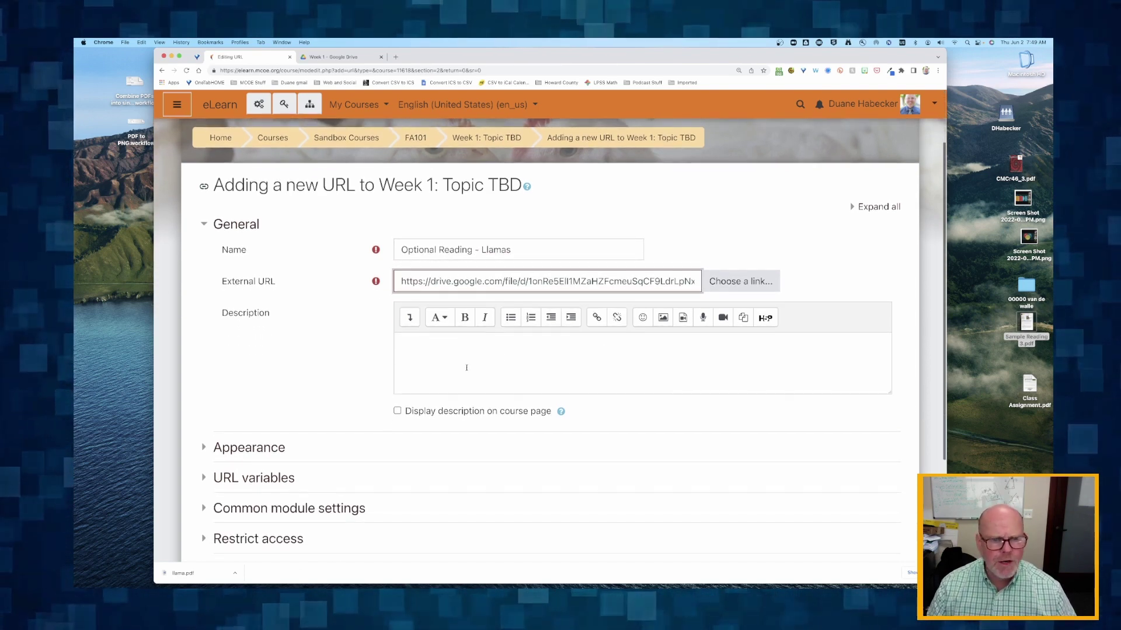
scroll(440, 371, "down", 3)
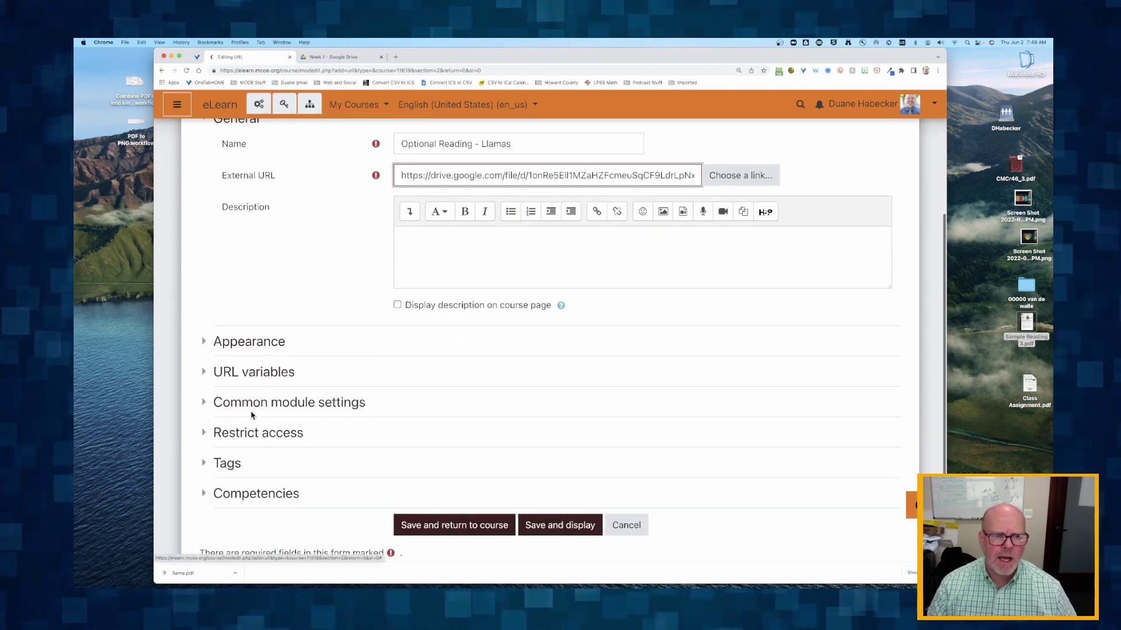
left_click(450, 525)
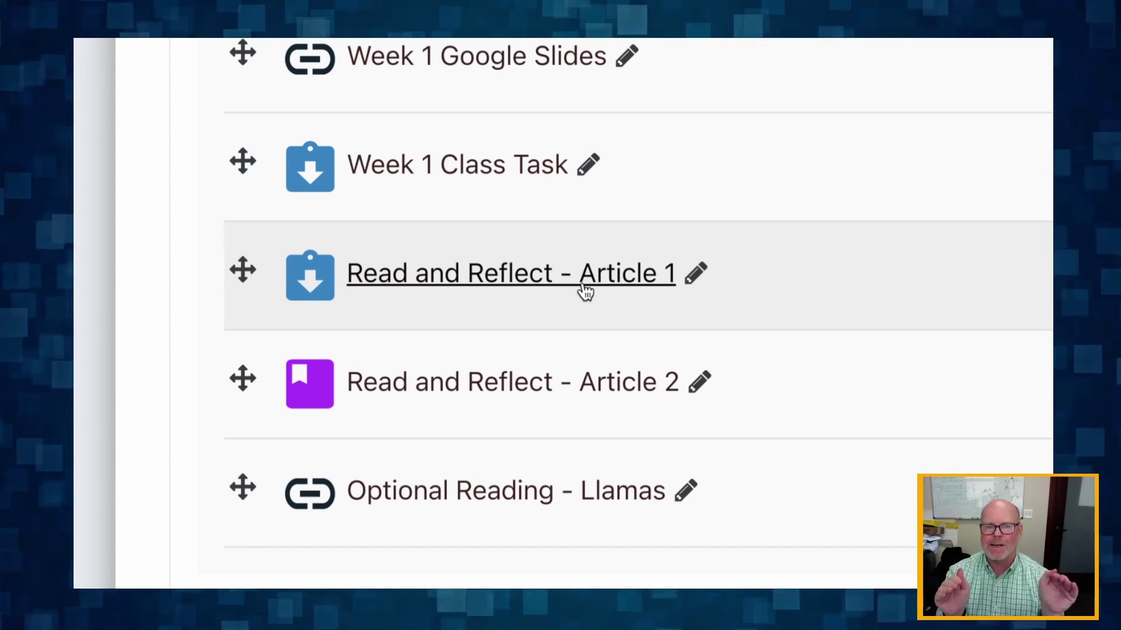
scroll(584, 291, "down", 3)
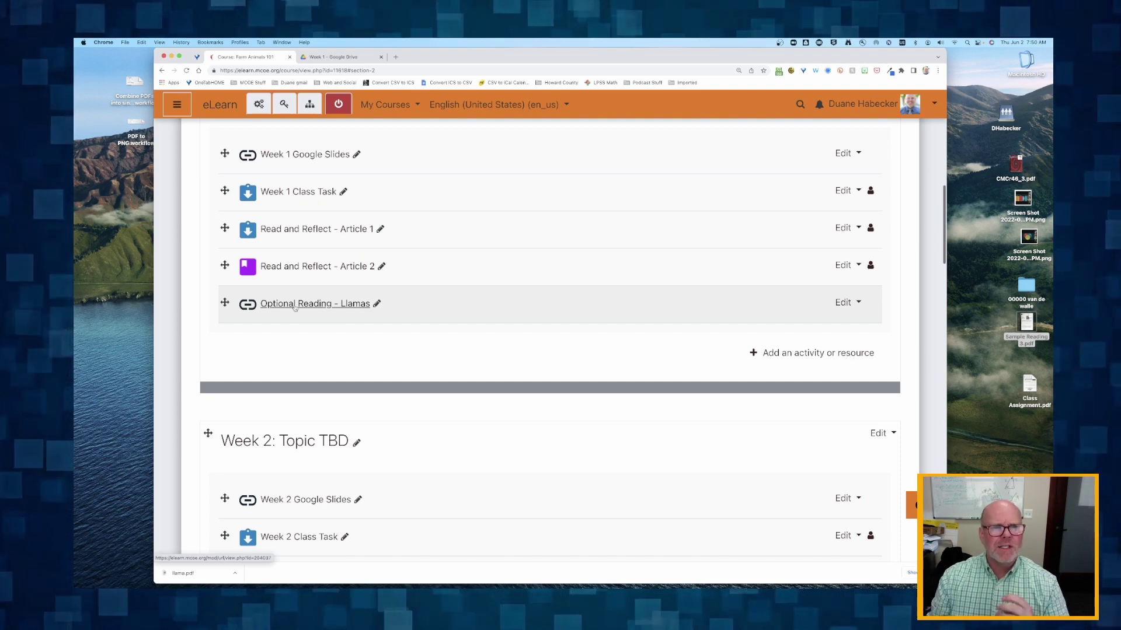
Step: Open the SYLLABUS for Course 321 Google Doc from the Farm Animals 101 Week 0 folder
left_click(335, 57)
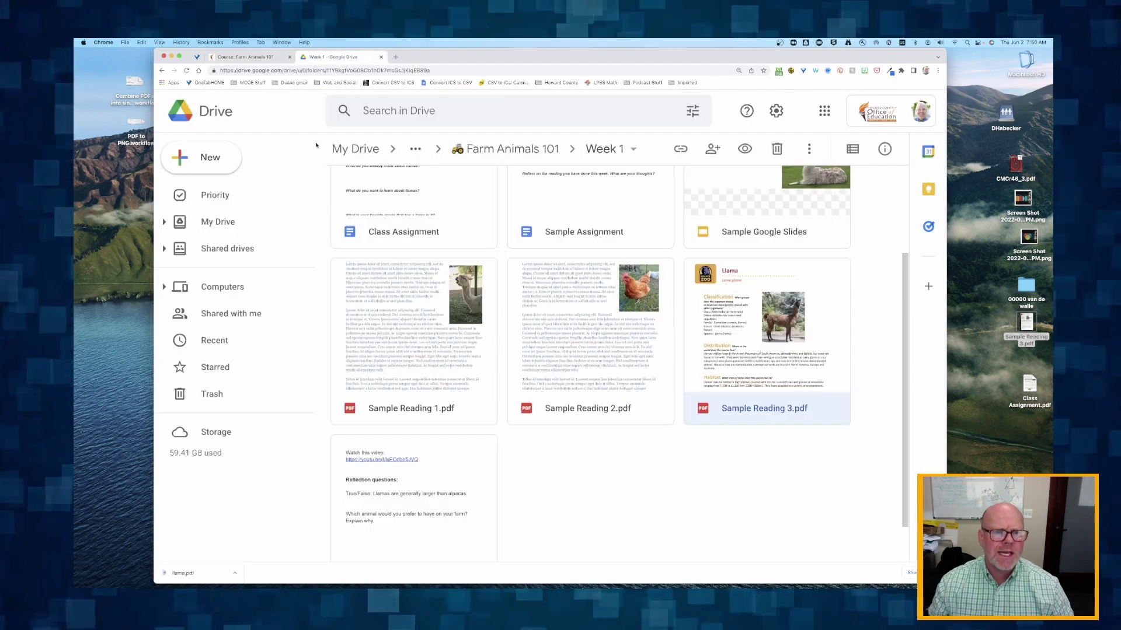
left_click(496, 150)
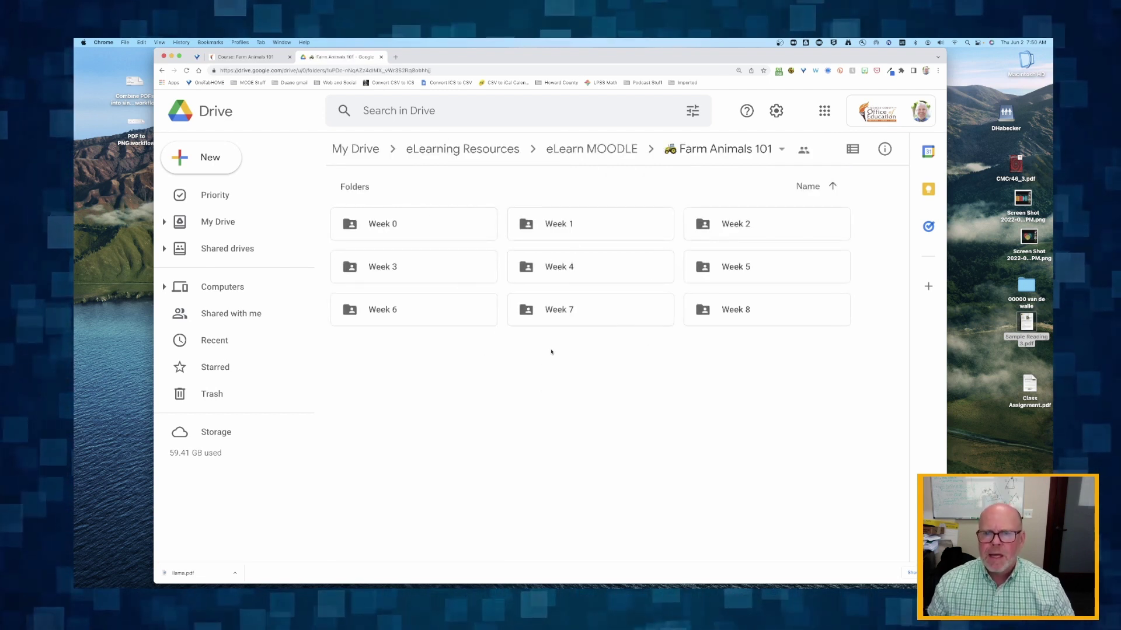
left_click(381, 228)
double_click(380, 228)
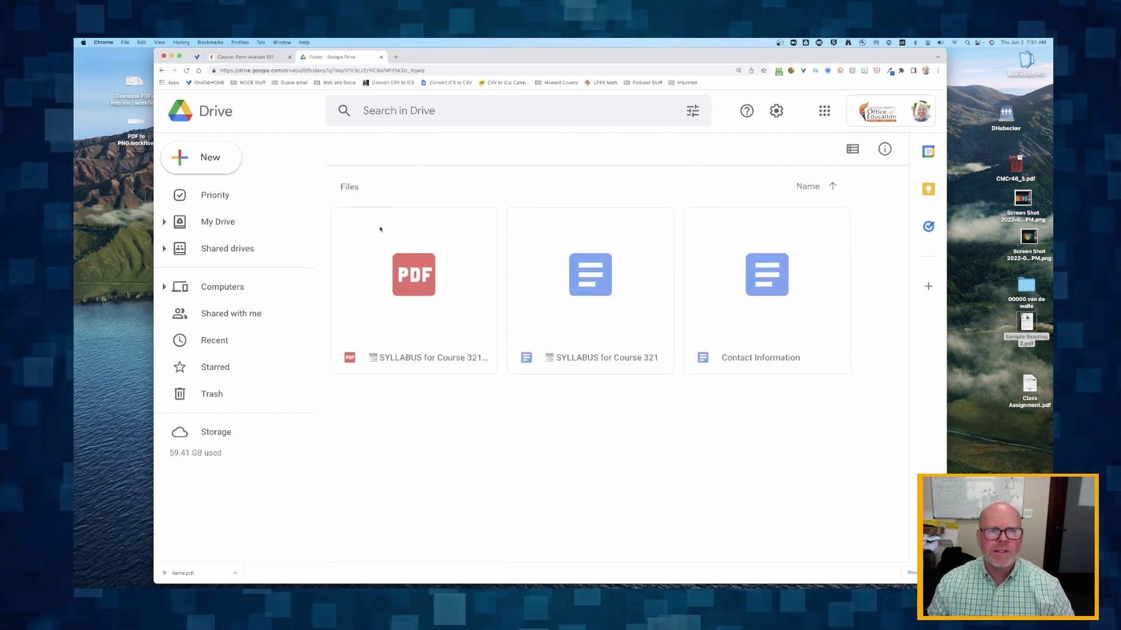
double_click(597, 282)
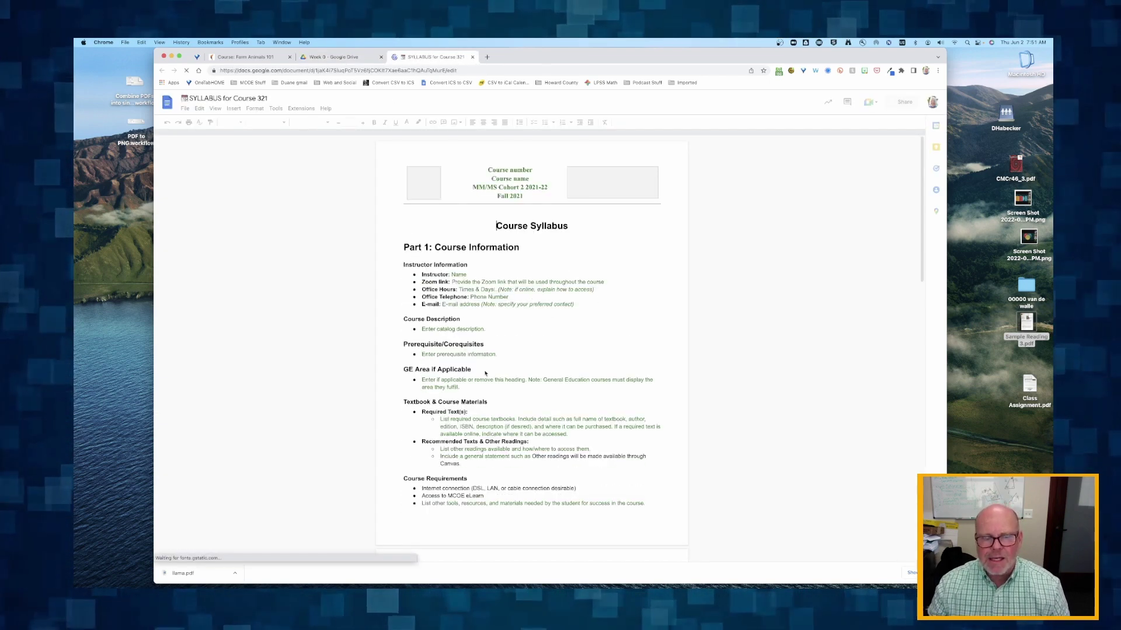
Step: Scroll the syllabus to the Part 3 Topic Outline's Week 1: Llamas table
scroll(485, 373, "down", 3)
scroll(485, 373, "down", 15)
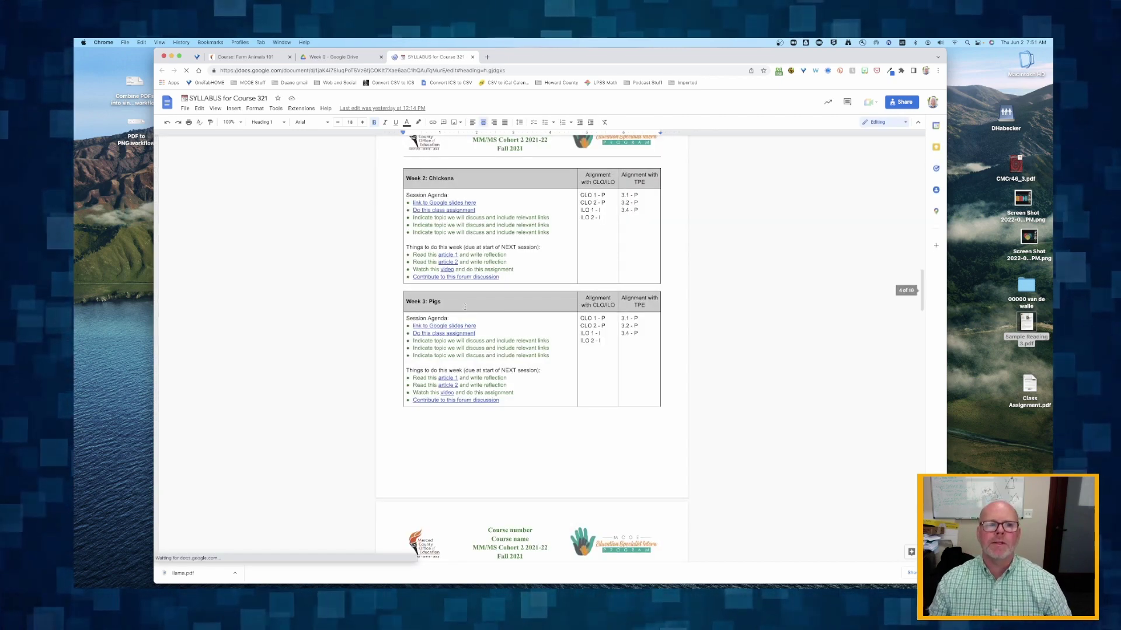
scroll(465, 307, "down", 3)
scroll(465, 307, "up", 3)
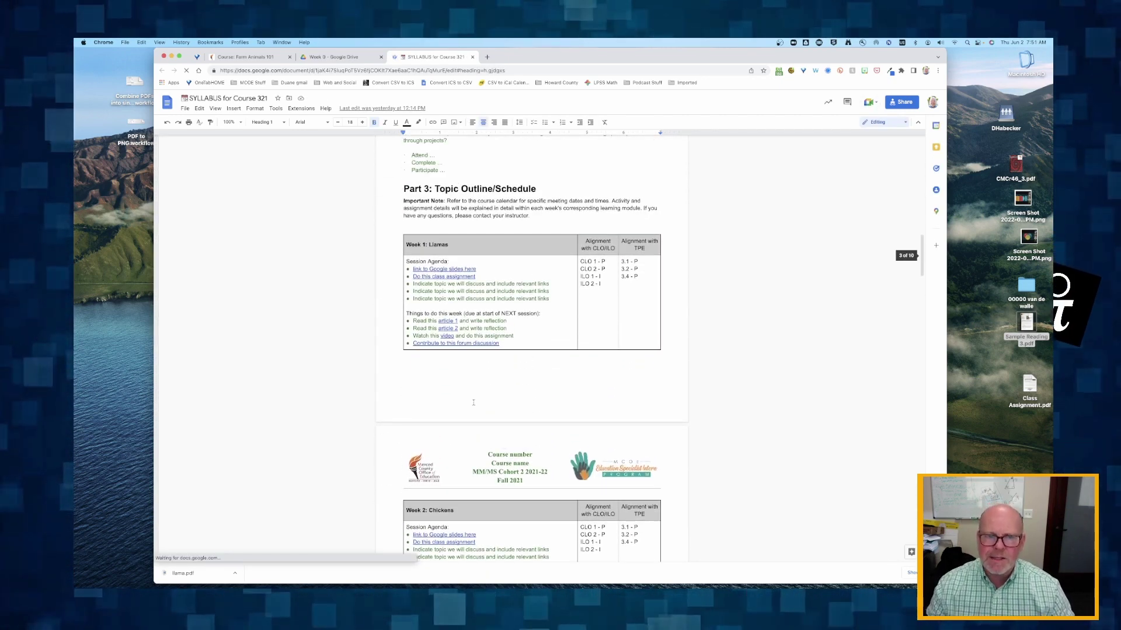
Step: Go back up to the Farm Animals 101 Drive folder, then return to the eLearn course page
left_click(327, 56)
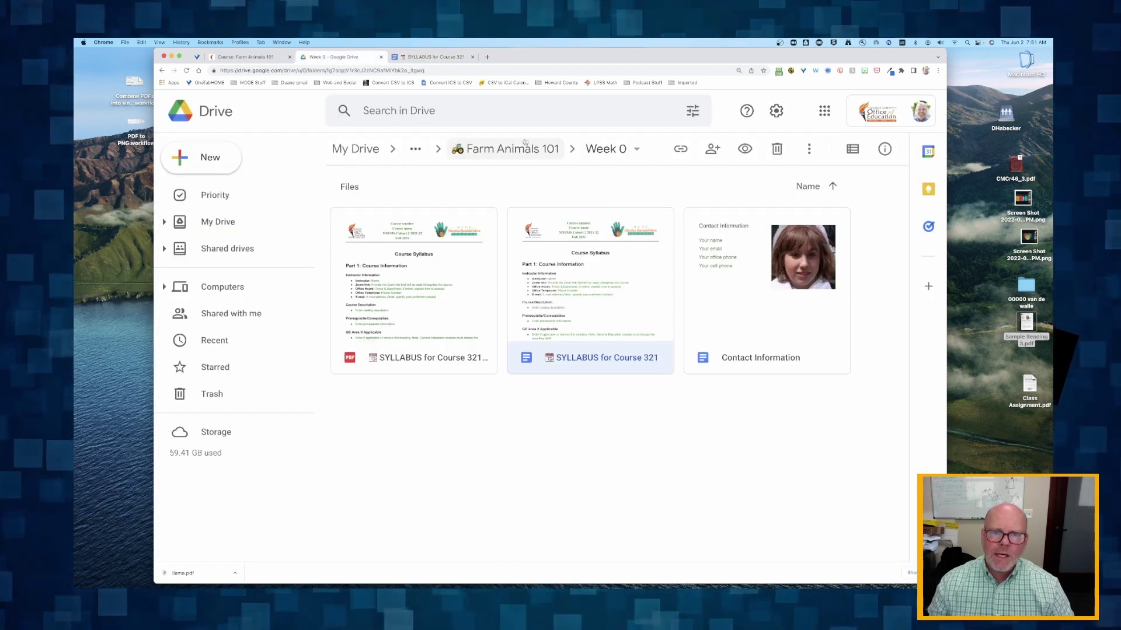
left_click(502, 147)
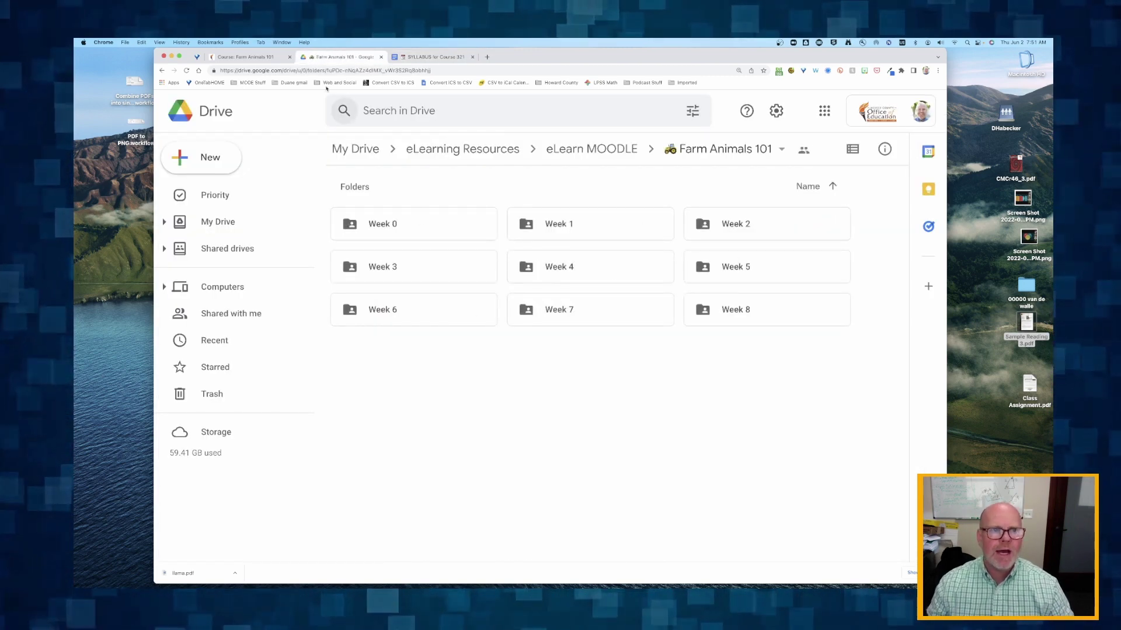
left_click(242, 57)
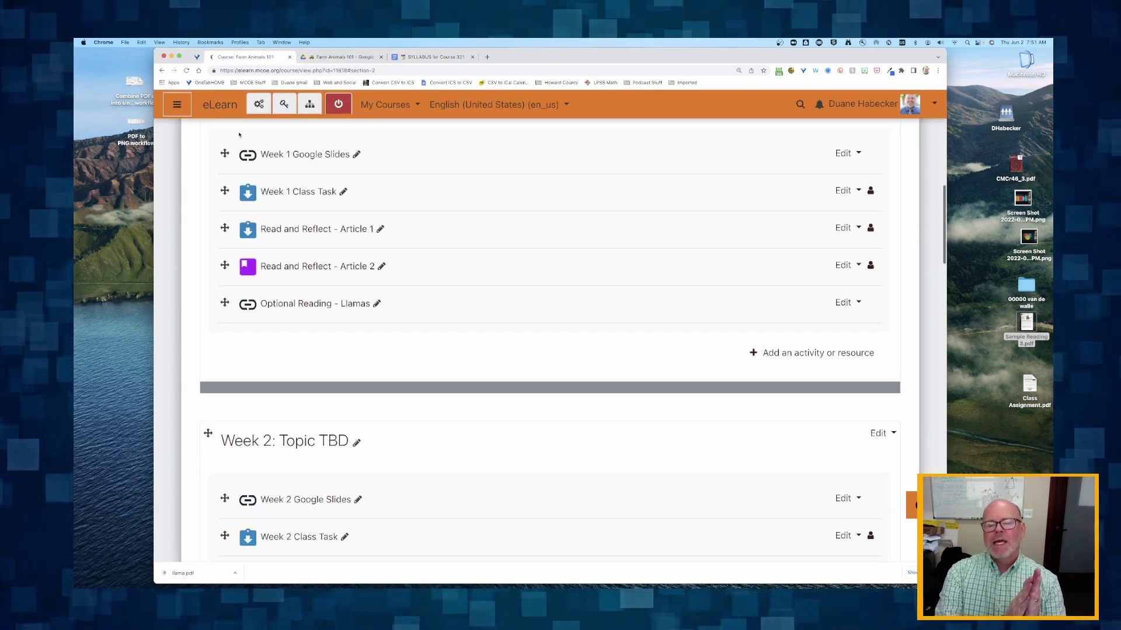